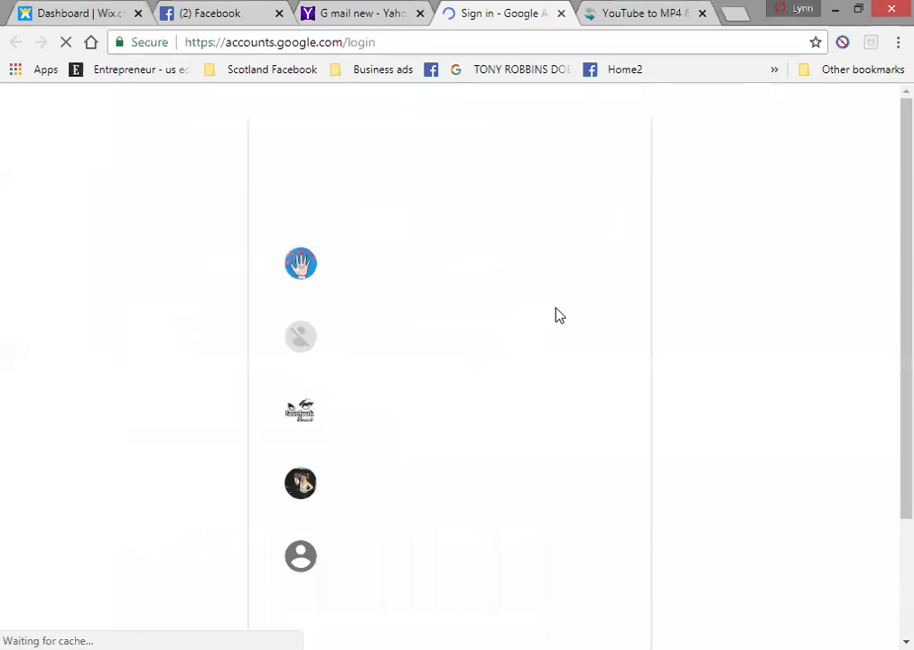
- Sign in to the second saved Google account by entering its password
click(437, 269)
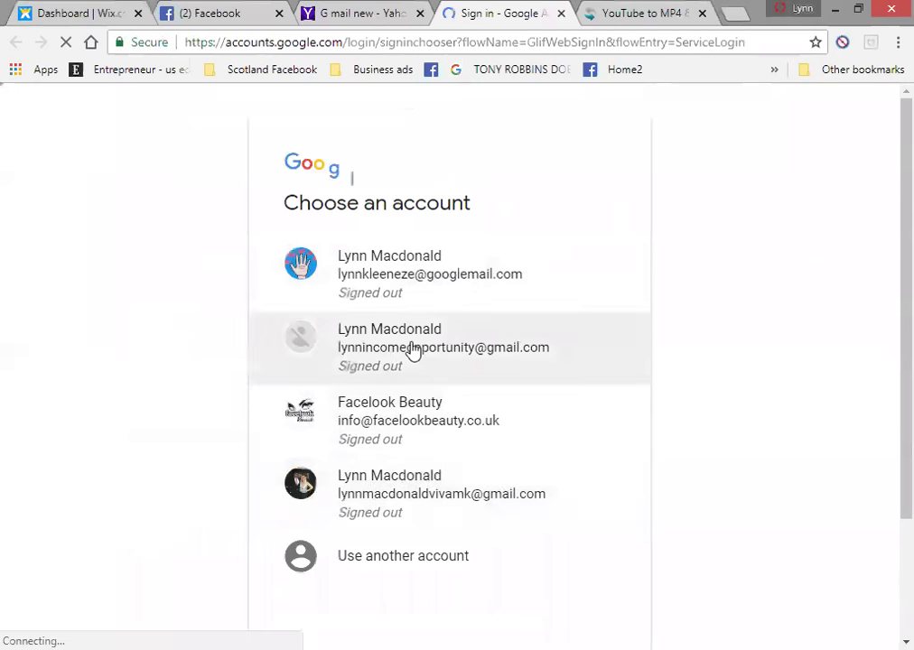
click(413, 350)
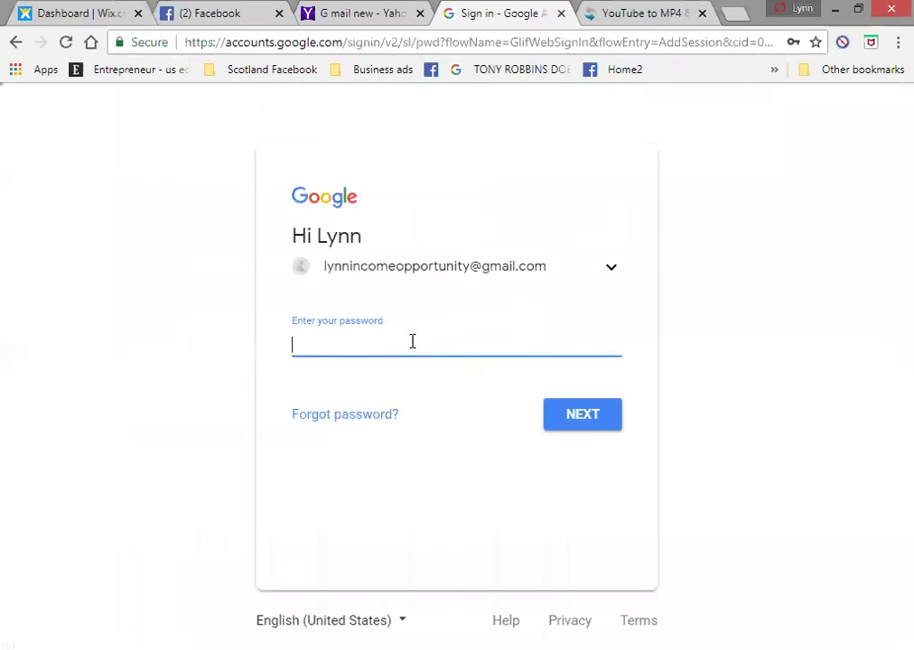
text(••••••••••)
click(585, 412)
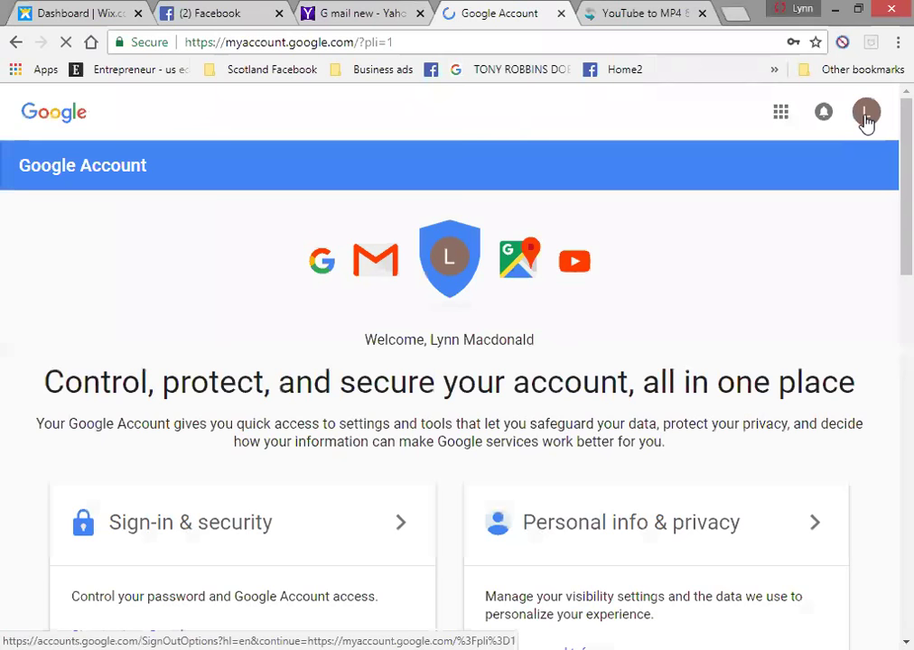
- Open YouTube from the Google apps grid and bring up its account menu
click(866, 116)
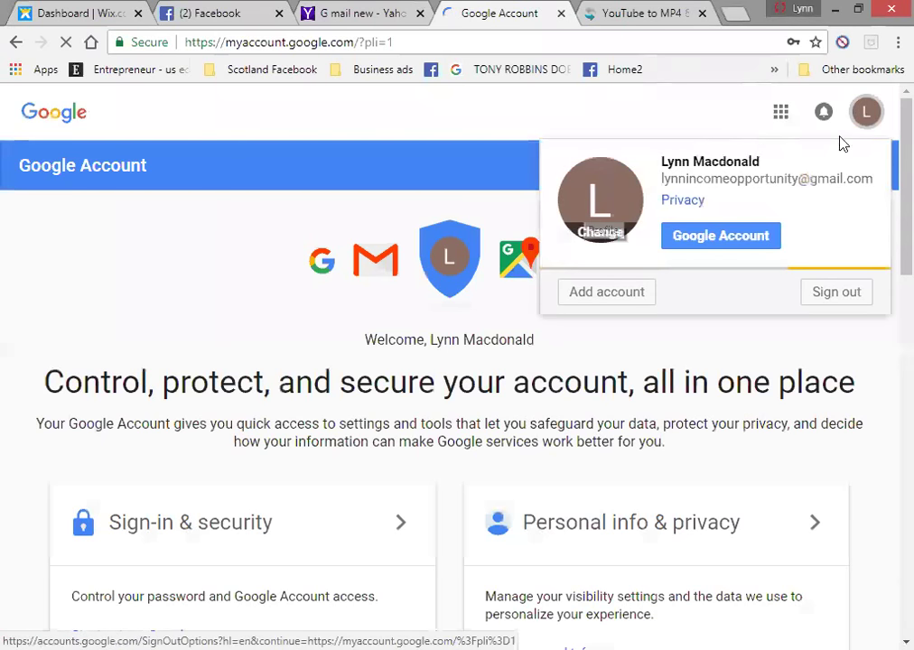
click(782, 116)
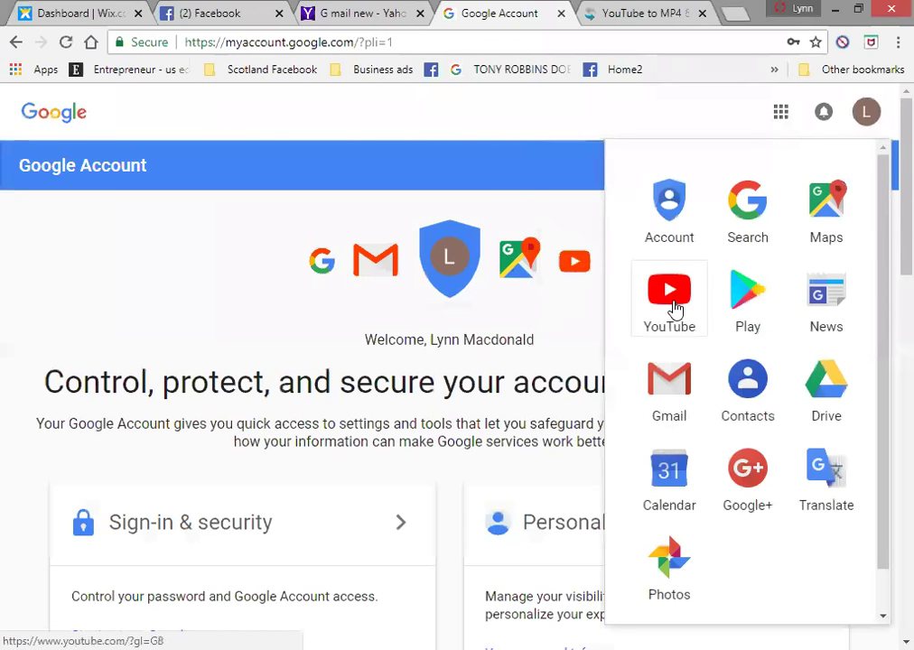
click(673, 307)
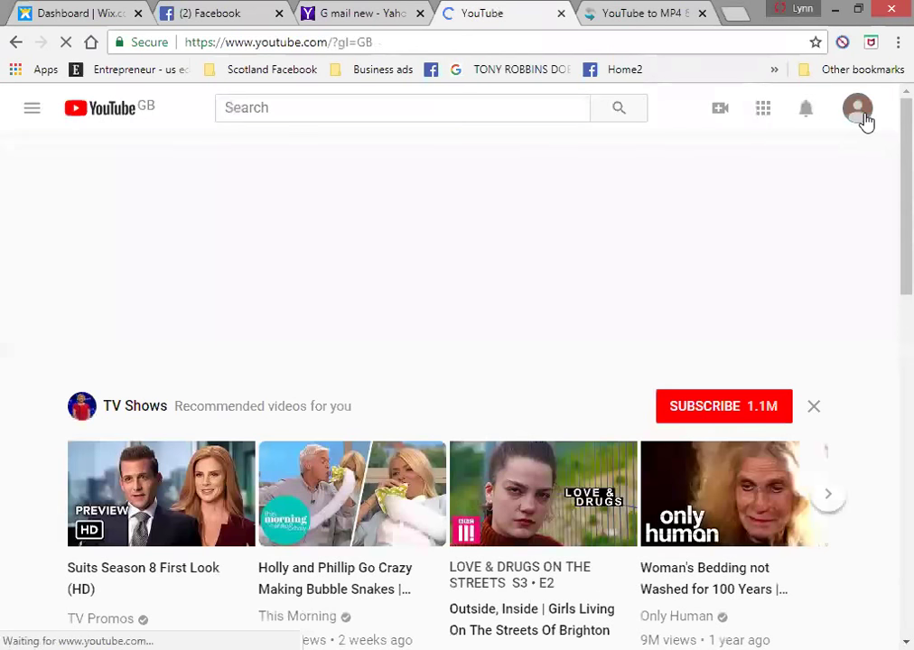
click(858, 109)
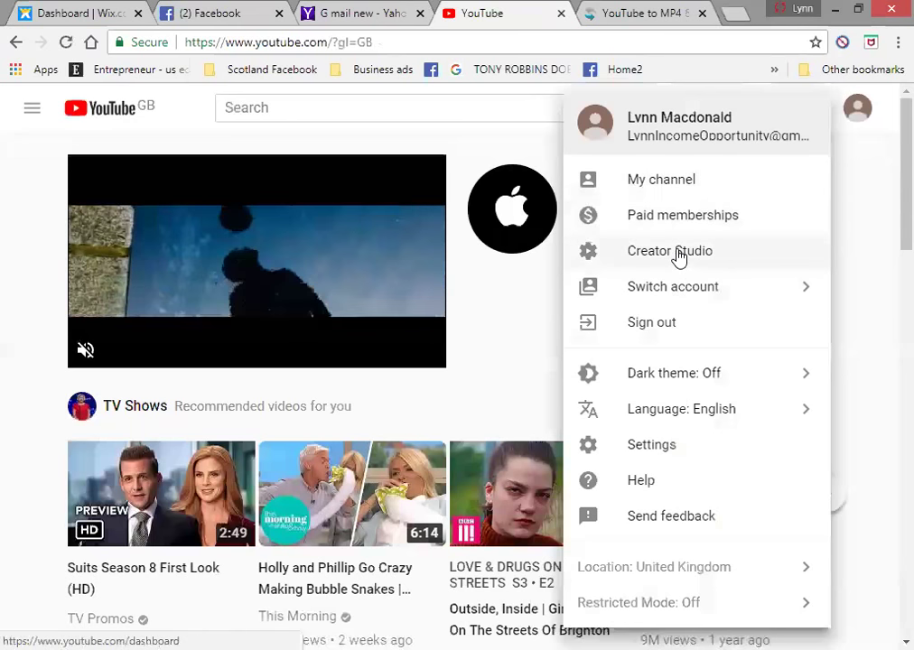
- Go through Creator Studio's Video Manager to the channel's empty Playlists page
click(679, 257)
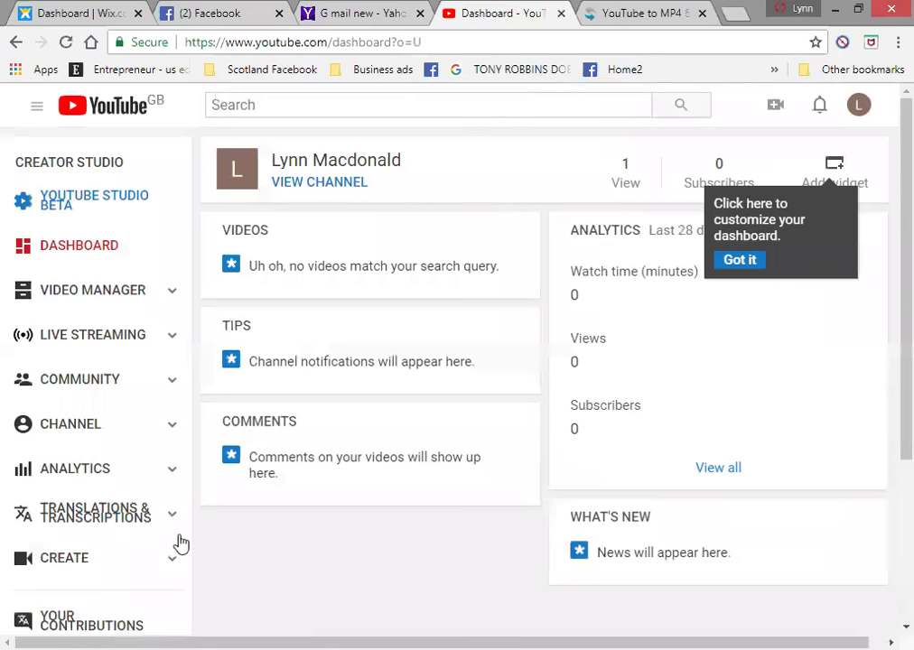
click(172, 295)
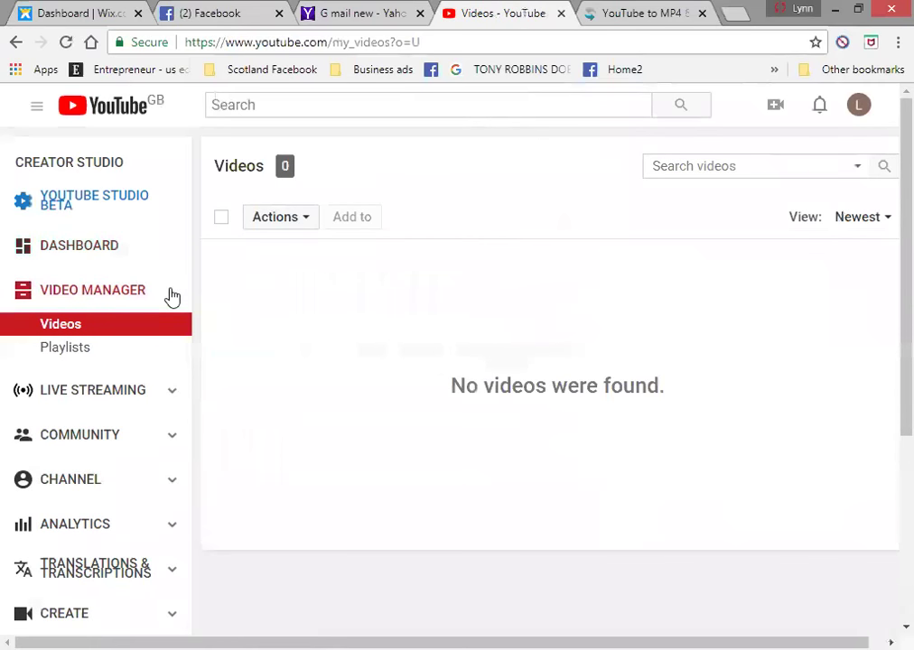
click(76, 353)
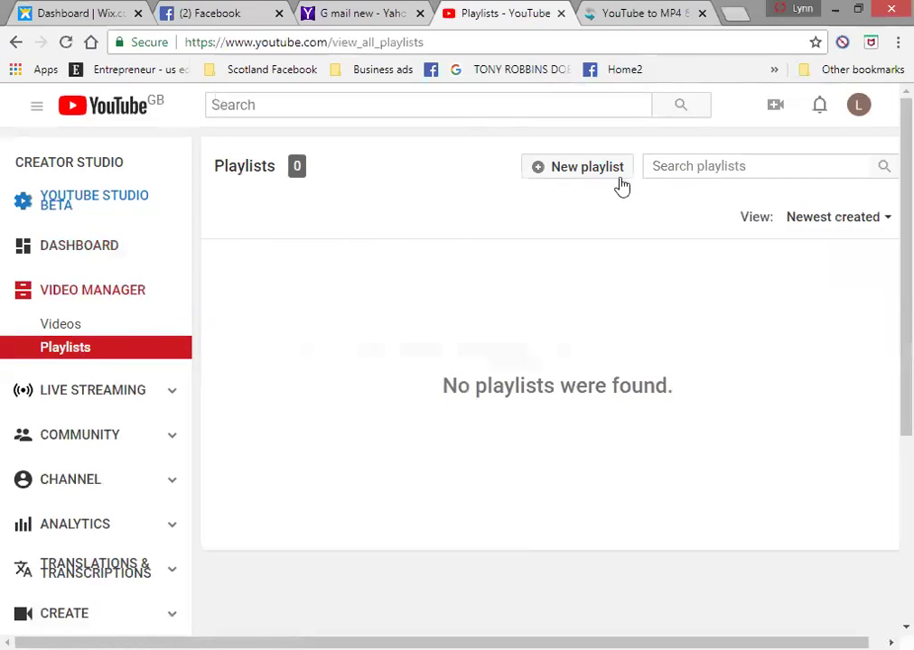
- Create a new playlist titled 'VIVA MK INCOME OPPORTUNITY'
click(592, 168)
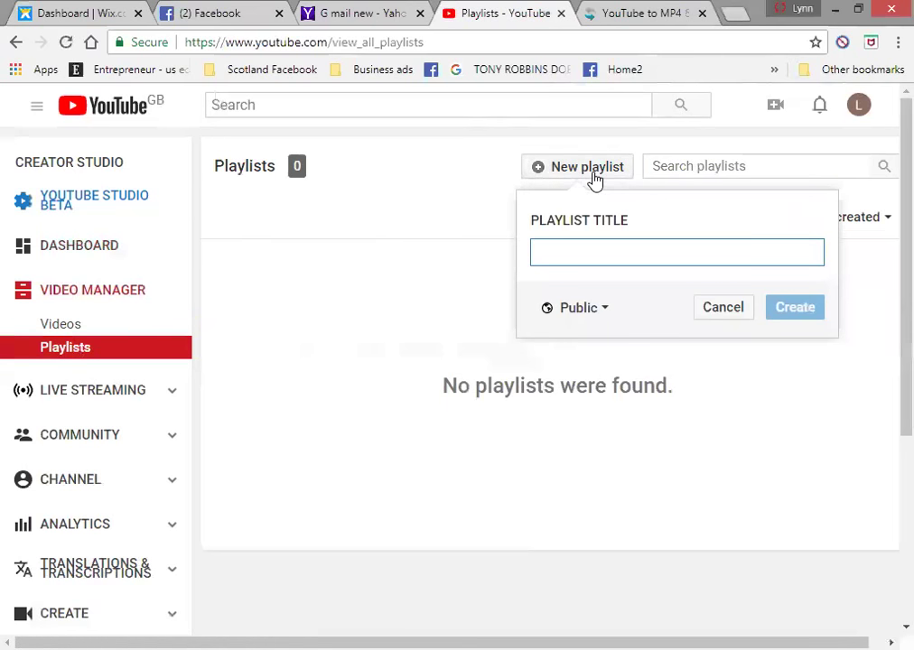
text(viv)
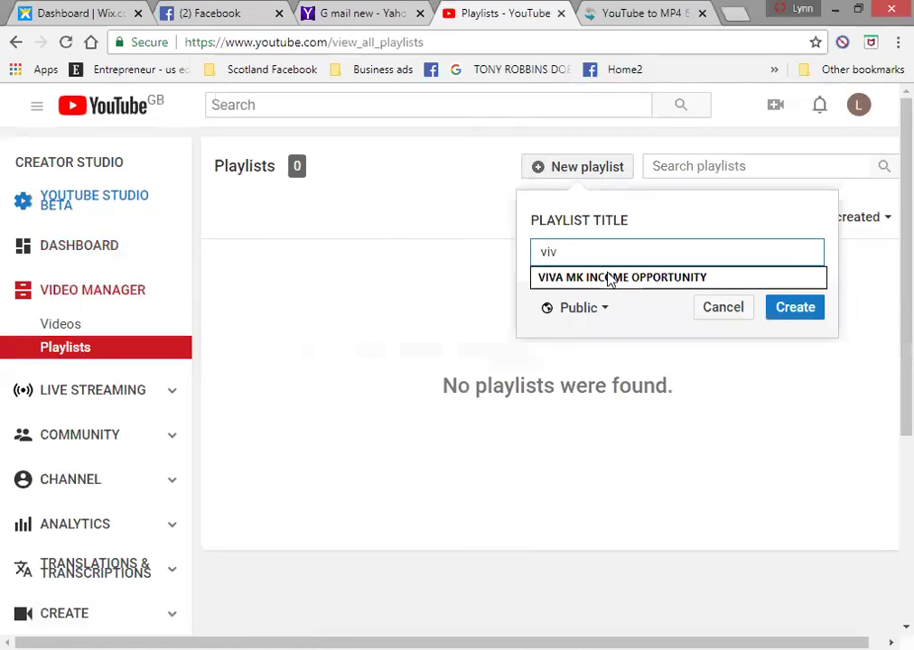
click(612, 278)
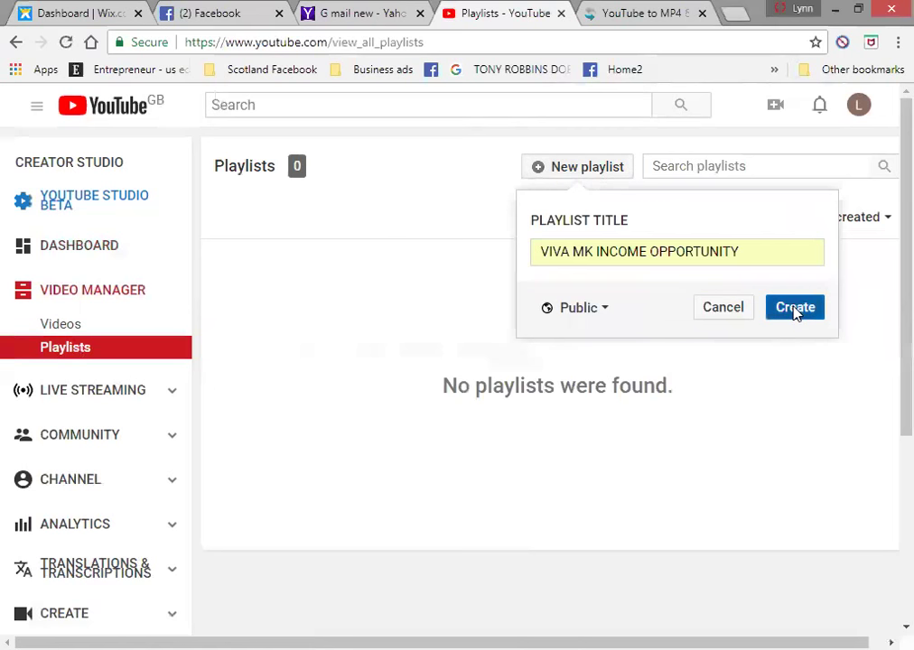
click(795, 309)
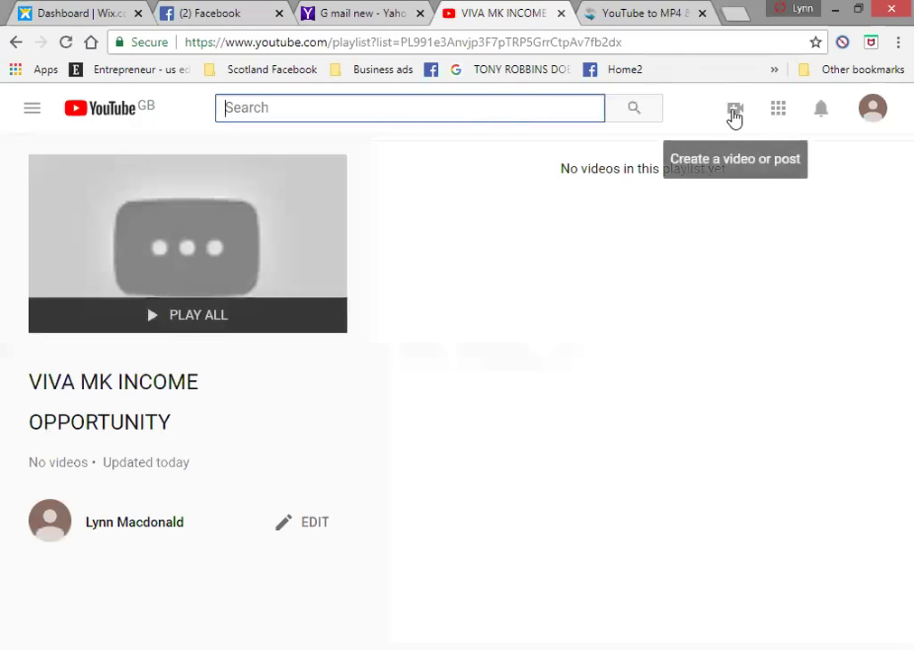
- Choose the file 'Vivamk Income Opportunity (1)' on the video upload page
click(734, 115)
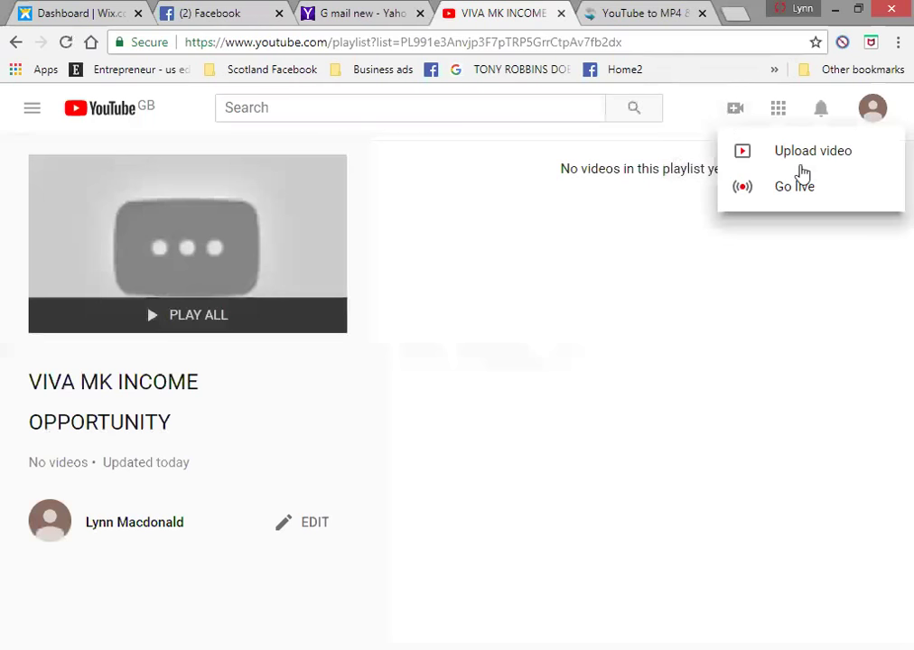
click(812, 155)
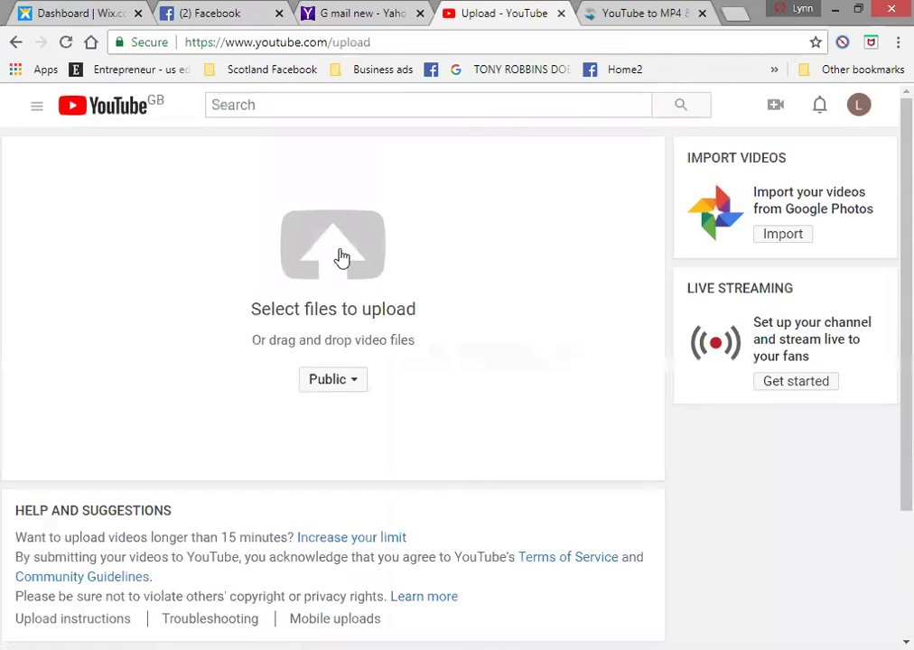
click(340, 257)
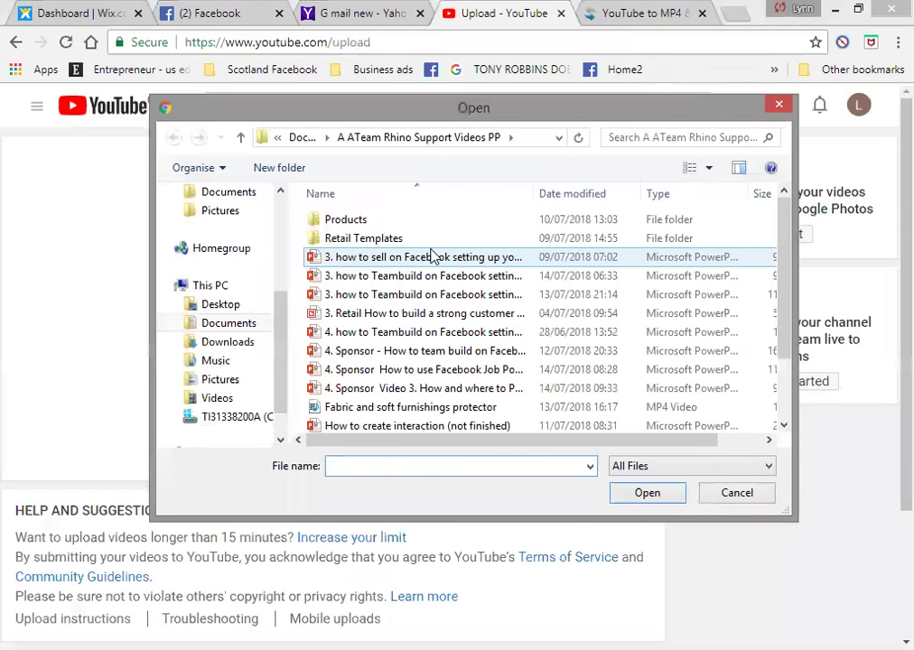
scroll(789, 282, down, 2)
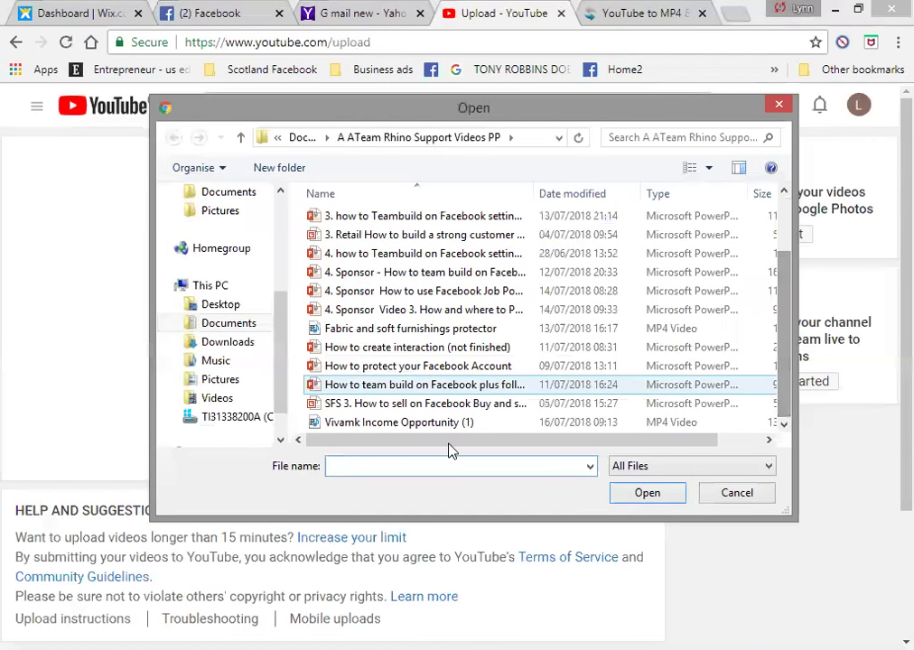
click(423, 422)
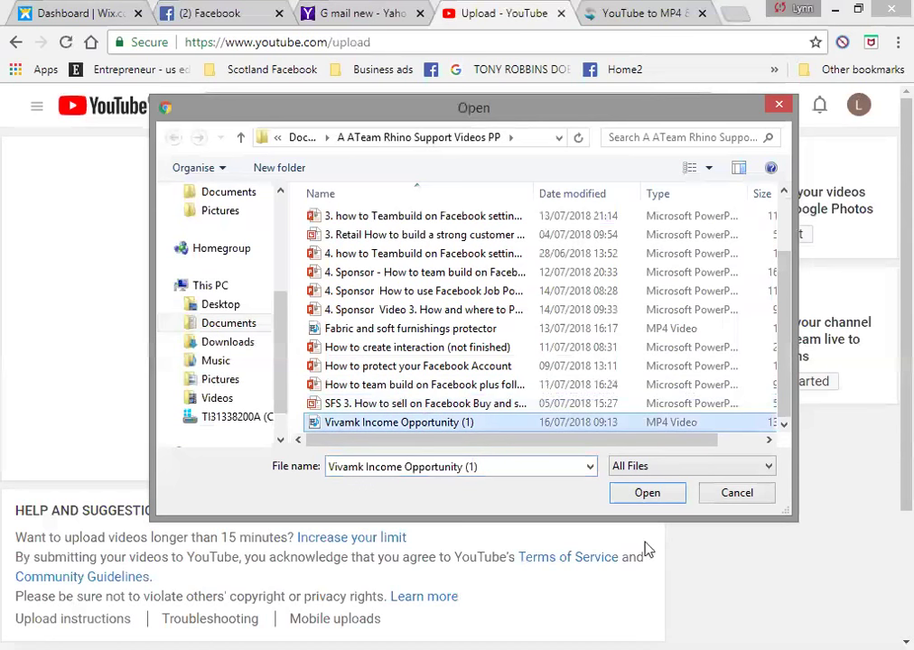
click(647, 495)
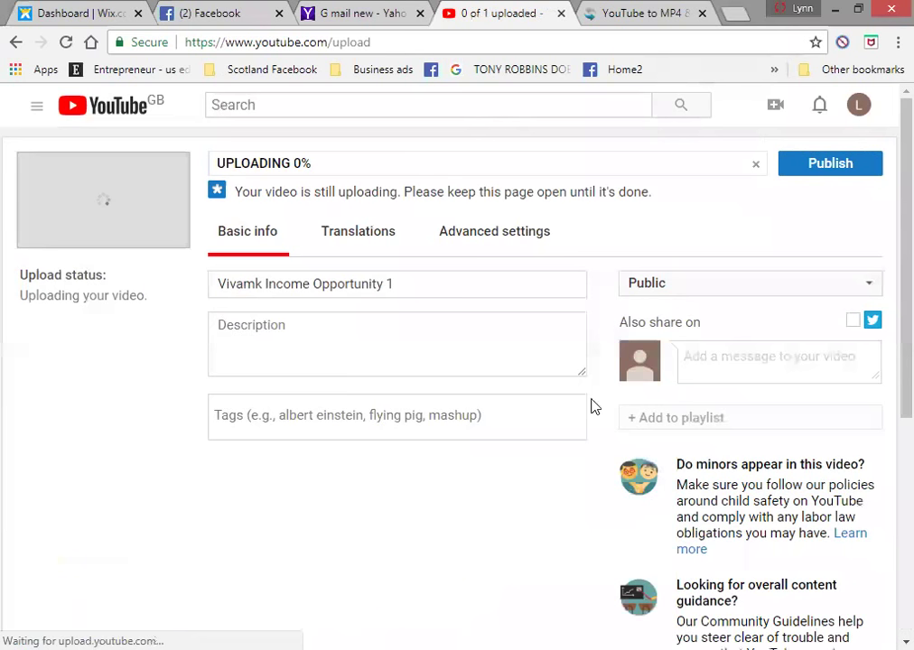
click(423, 289)
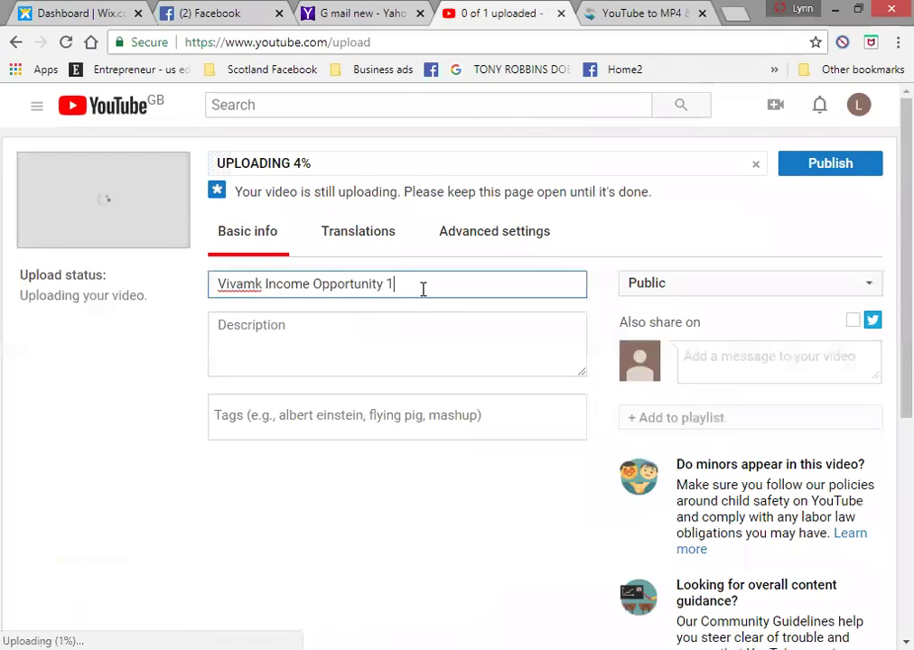
key(BackSpace)
key(BackSpace)
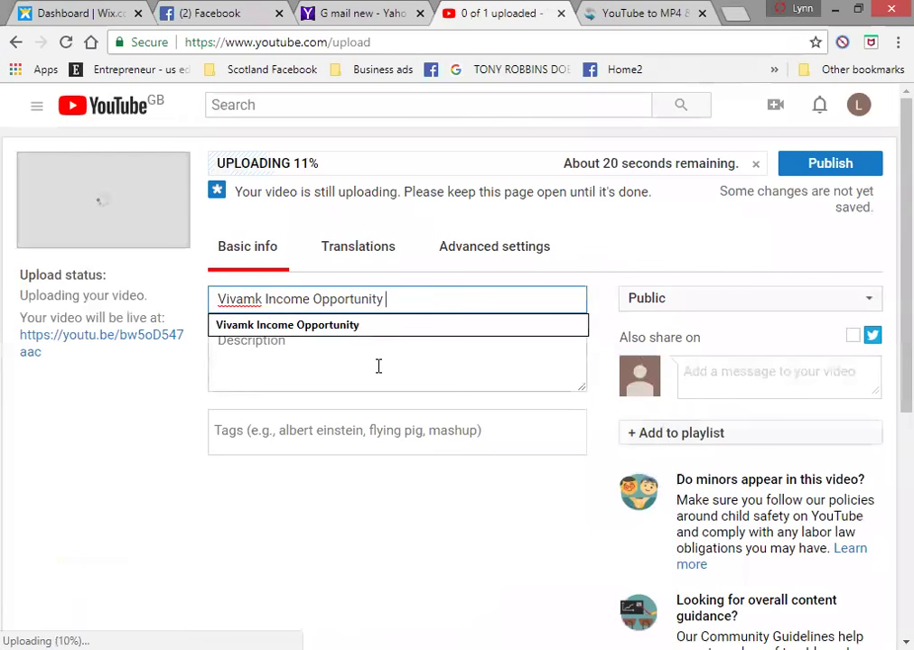
click(378, 366)
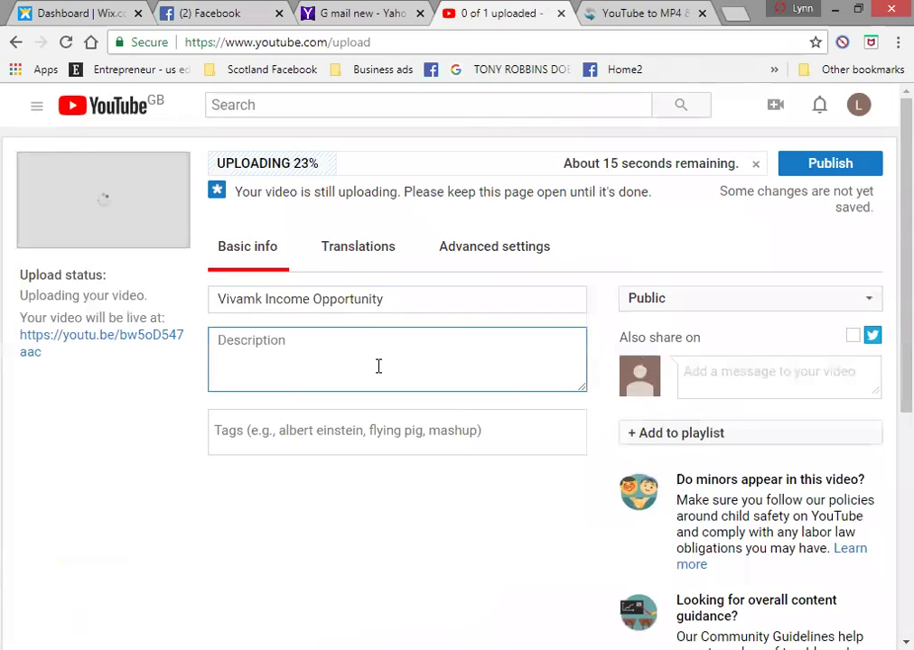
text(www.vivamkopportunity.co.uk)
key(Return)
key(Return)
- Add the vivamkincomeopportunity Facebook group link and a contact e-mail address to the description
text(www.facebook.com/gro)
key(BackSpace)
key(BackSpace)
key(BackSpace)
key(BackSpace)
text(/grou)
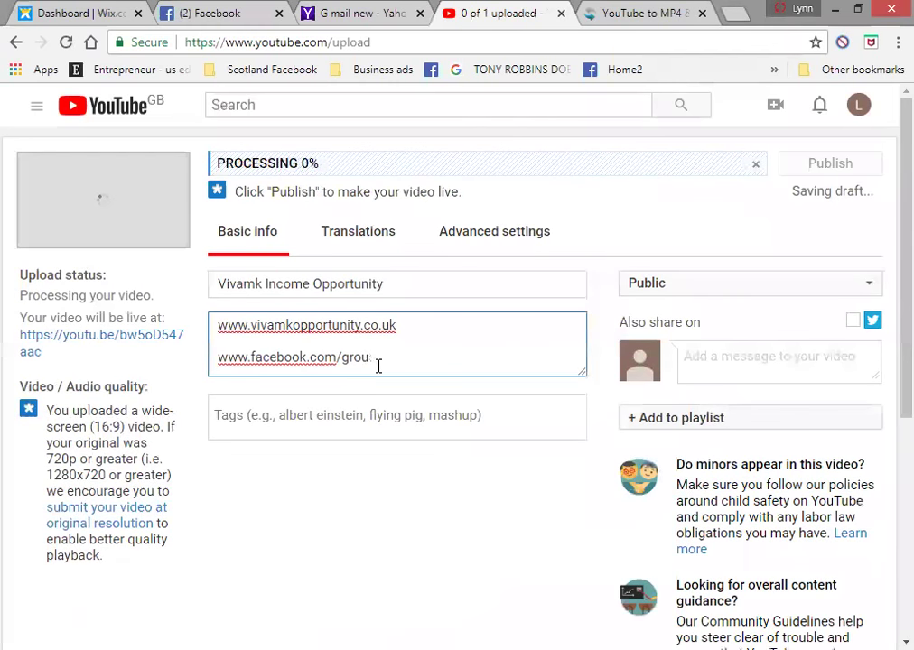
text(sp)
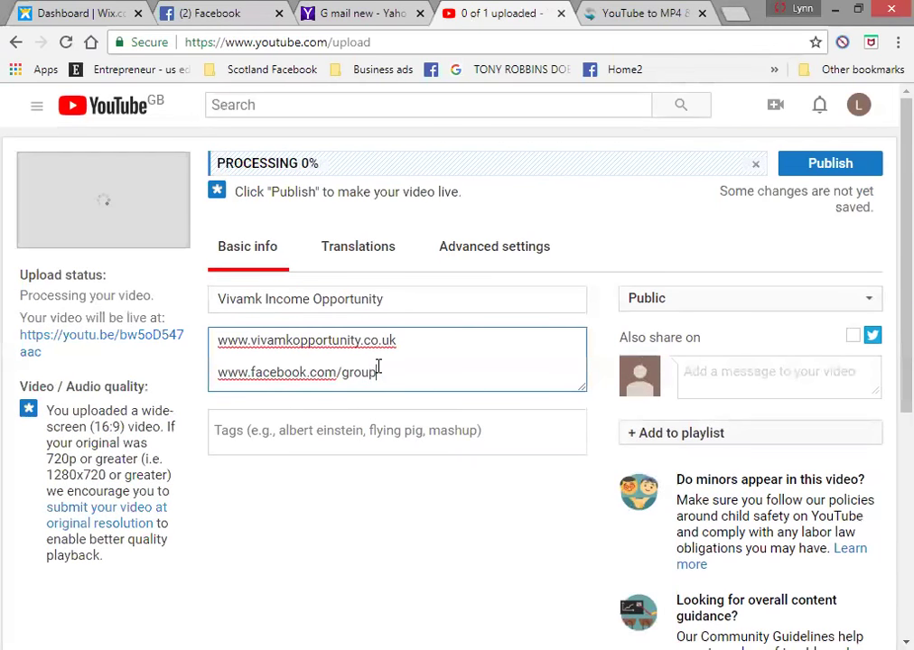
text(s/vivamk)
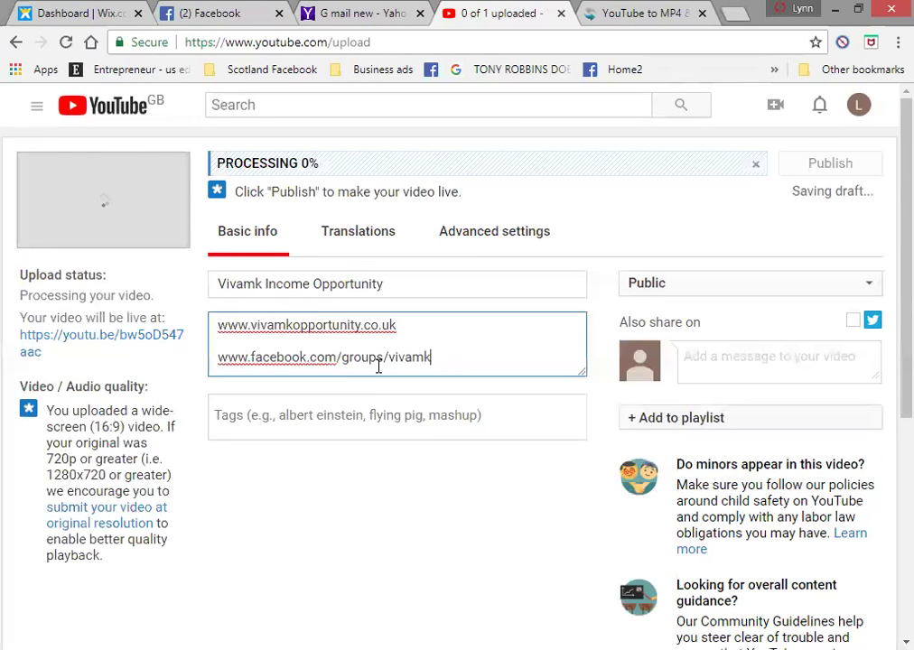
text(incomeo)
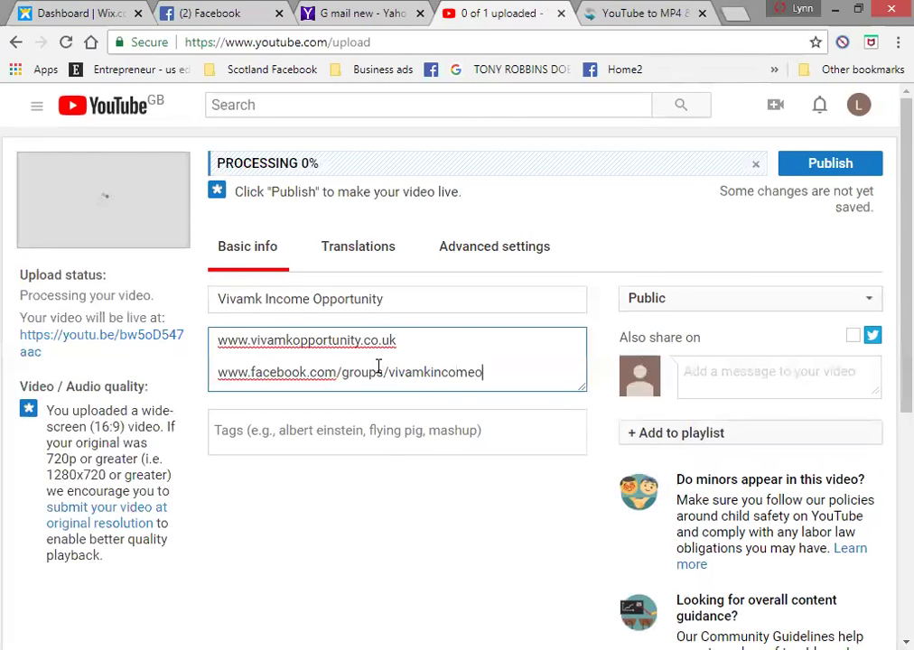
text(pportunity)
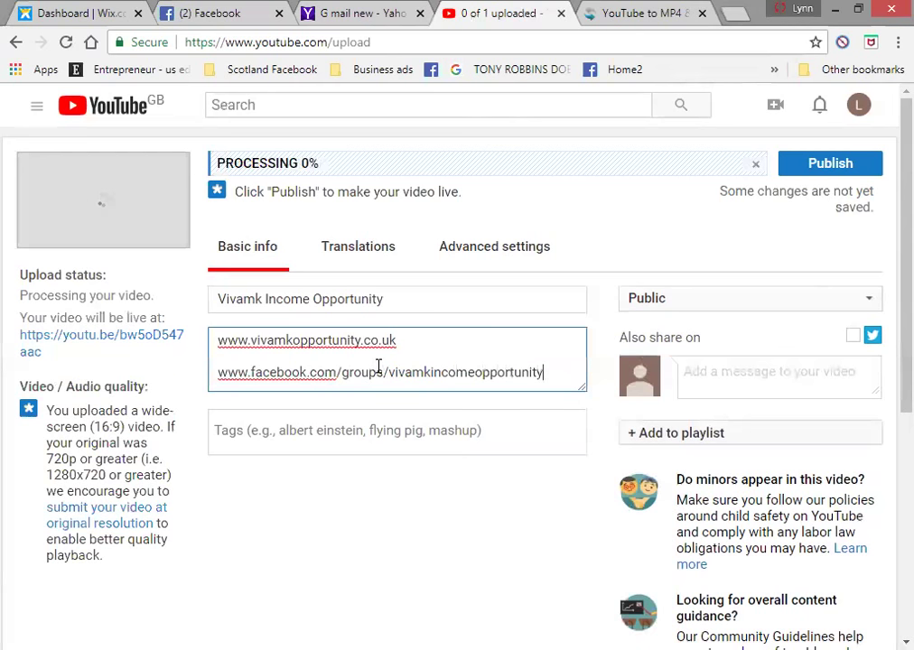
key(Return)
key(Return)
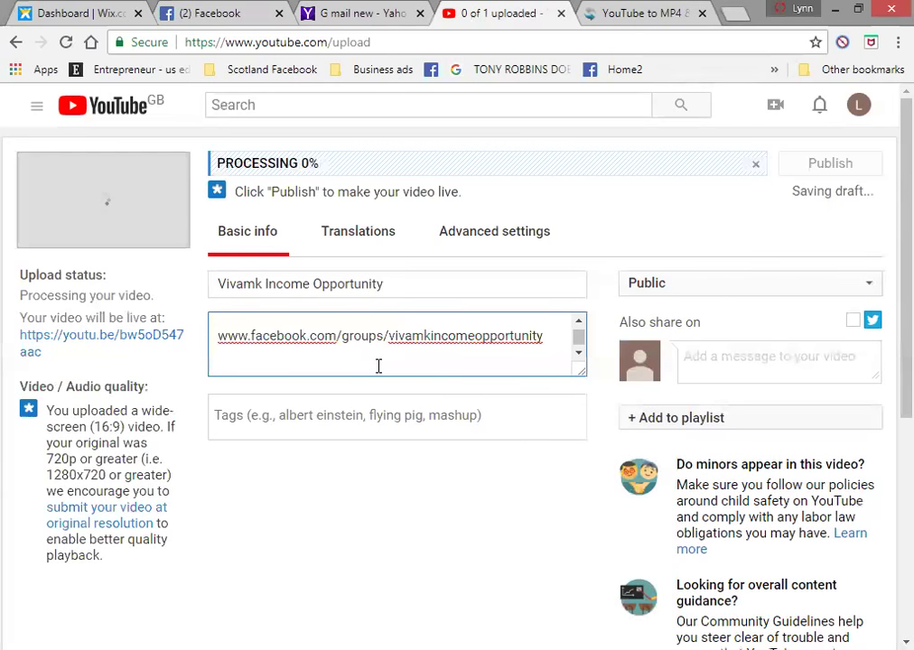
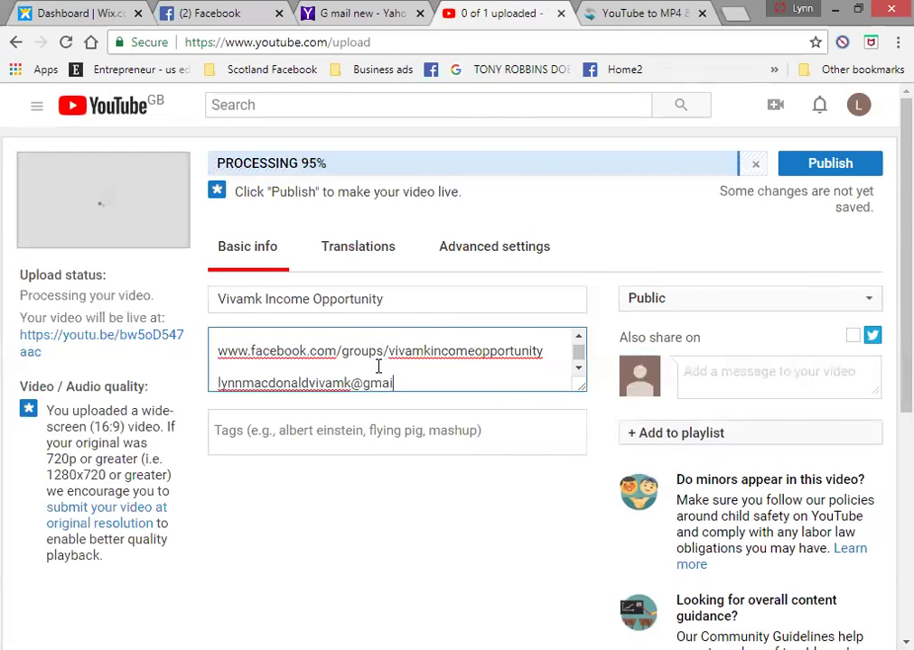
drag(579, 335, 577, 331)
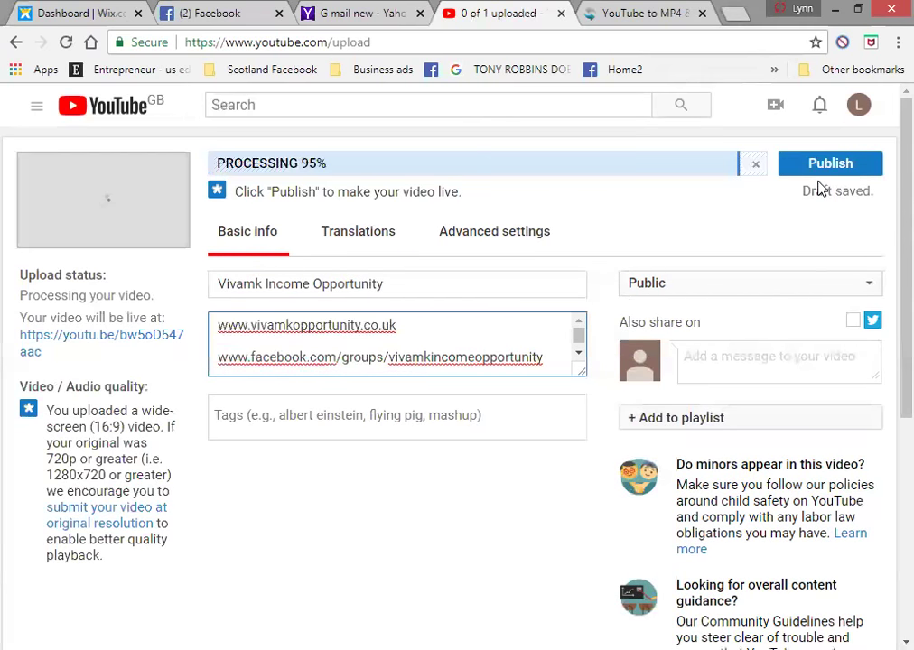
- Tick VIVA MK INCOME OPPORTUNITY in the playlist list, then publish the video
click(851, 423)
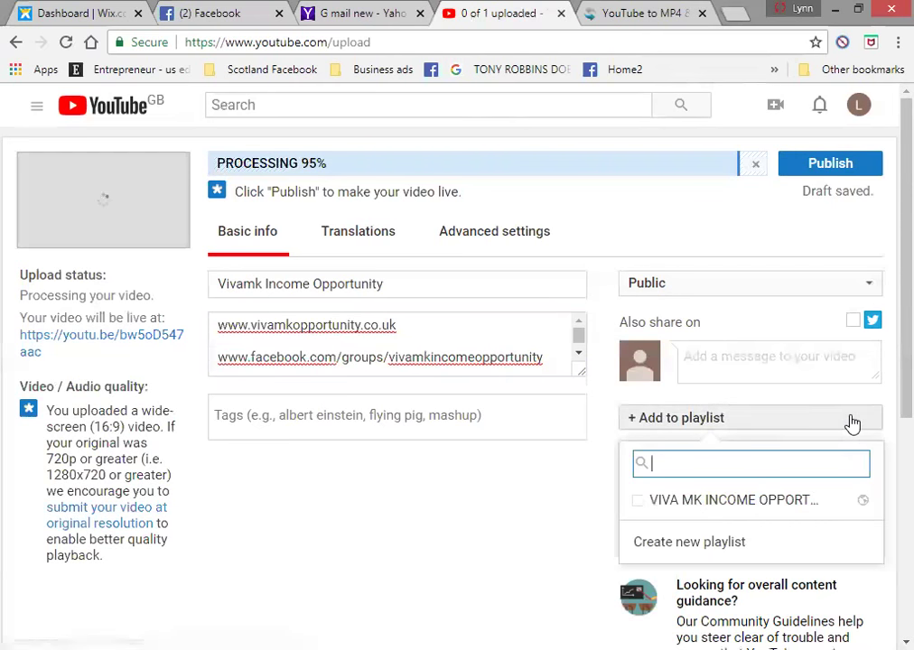
click(777, 509)
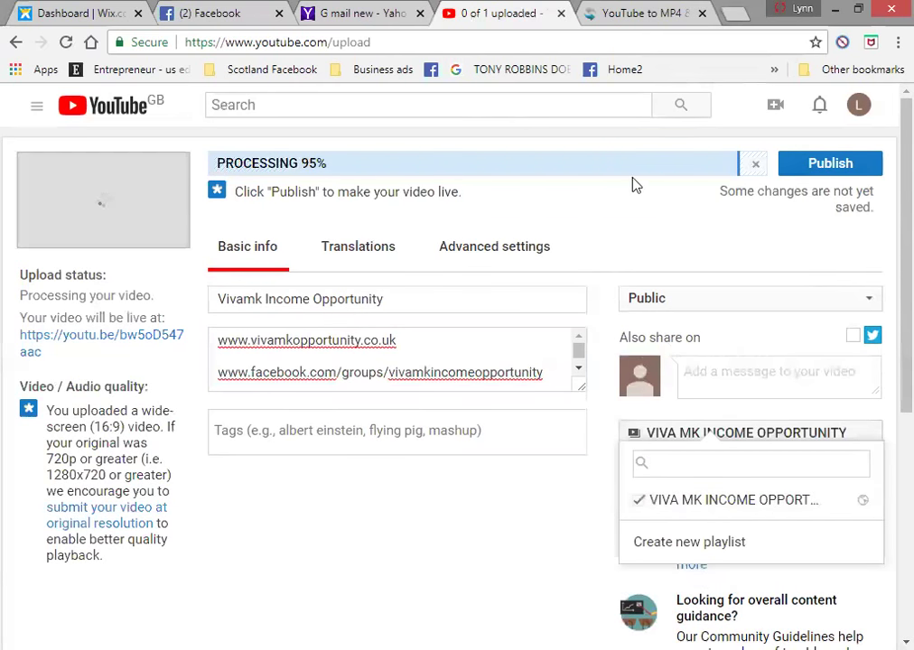
click(579, 369)
scroll(578, 352, up, 1)
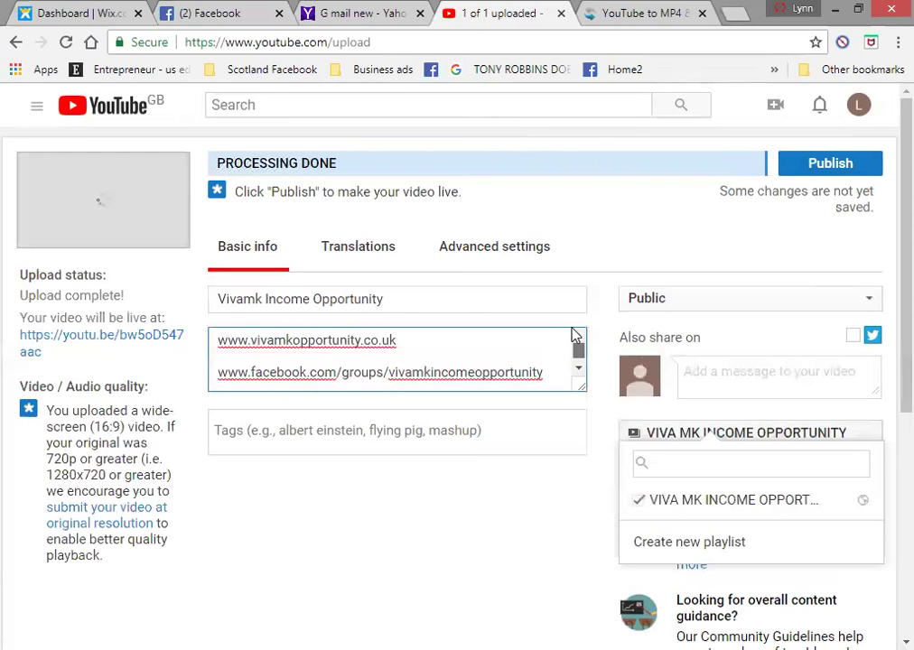
click(817, 174)
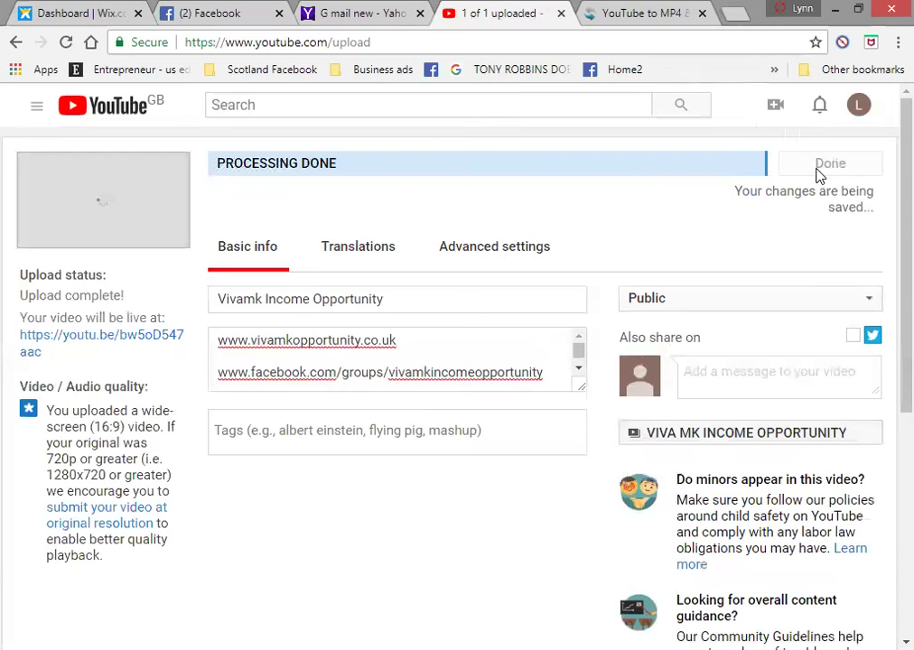
- Cut the published video's youtu.be share link and open it in a new tab
click(817, 172)
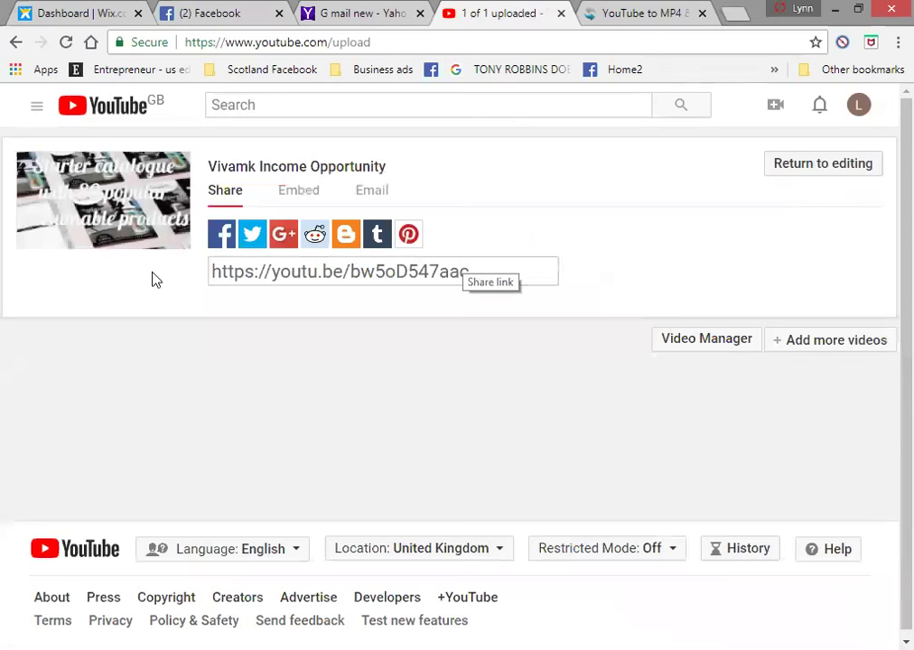
click(477, 273)
right_click(476, 276)
click(516, 291)
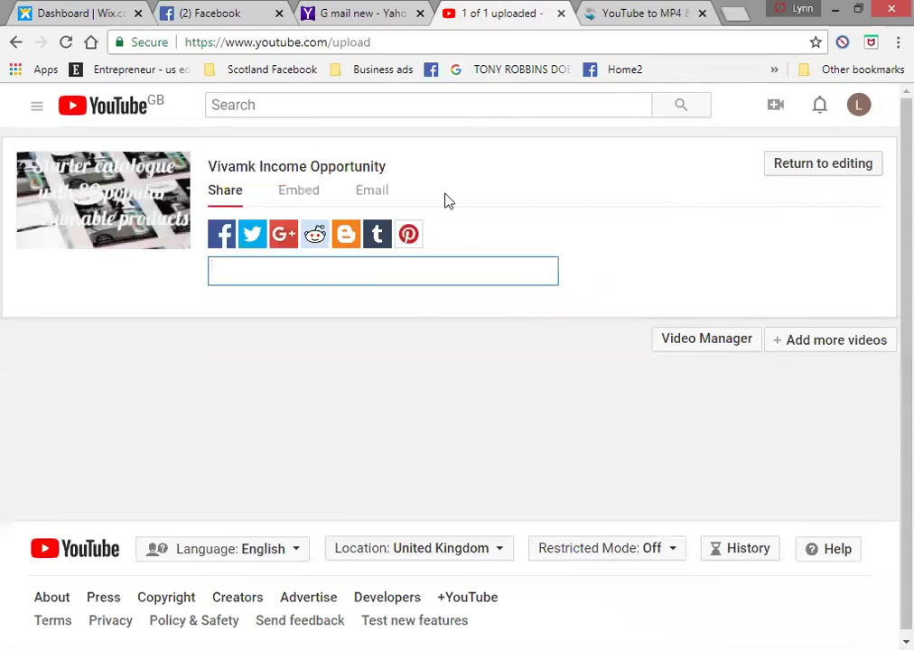
click(296, 172)
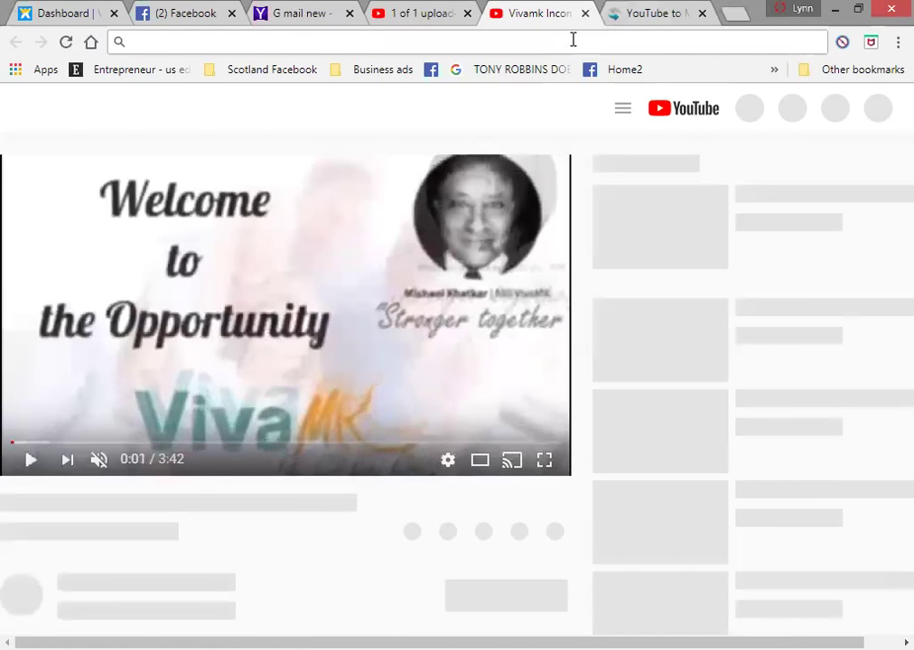
- Paste the video's YouTube link into ClipConverter, pick MP4, and continue to detect 360p media
key(ctrl+Tab)
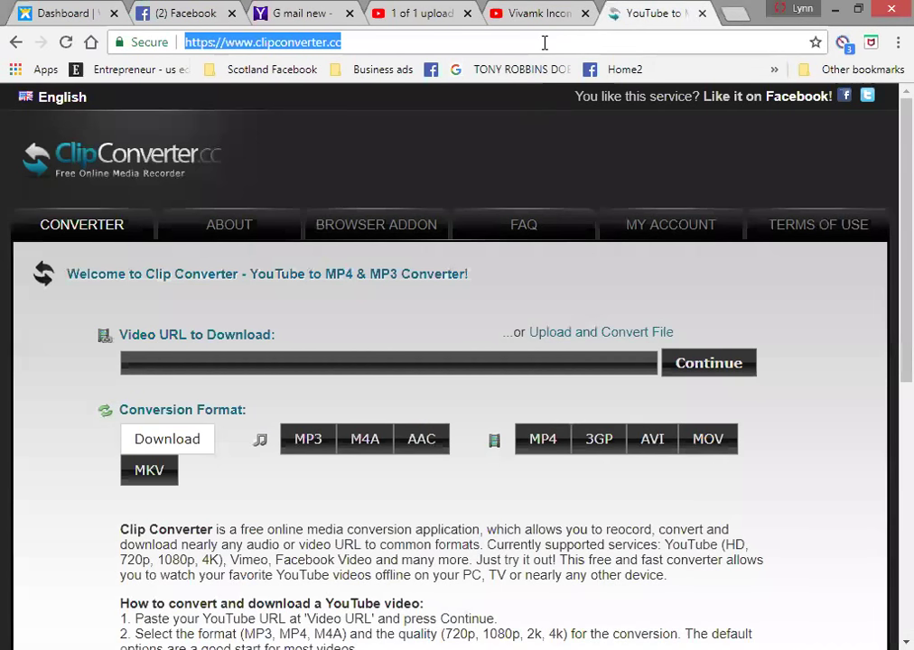
click(543, 47)
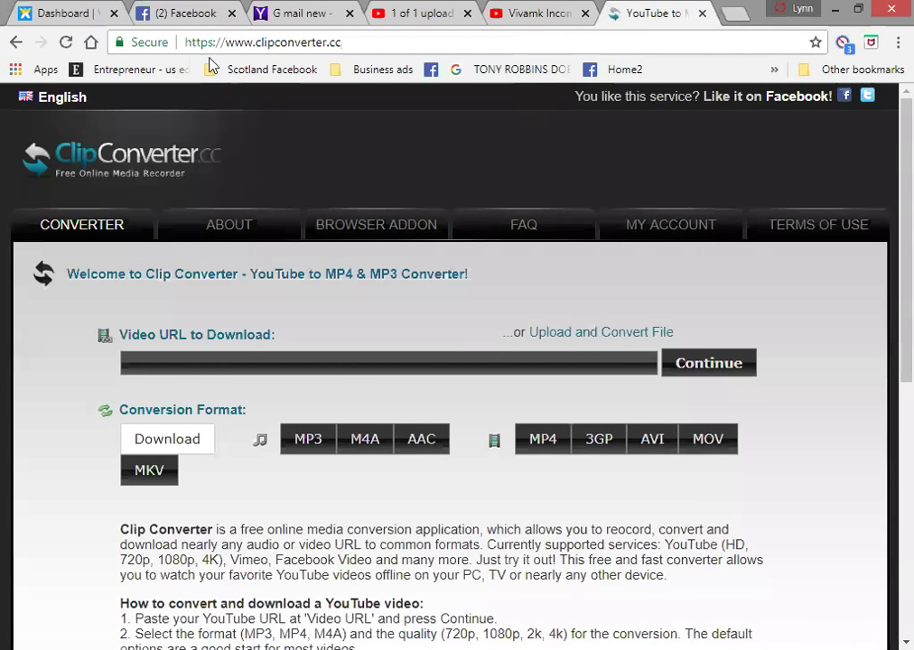
click(447, 361)
right_click(443, 363)
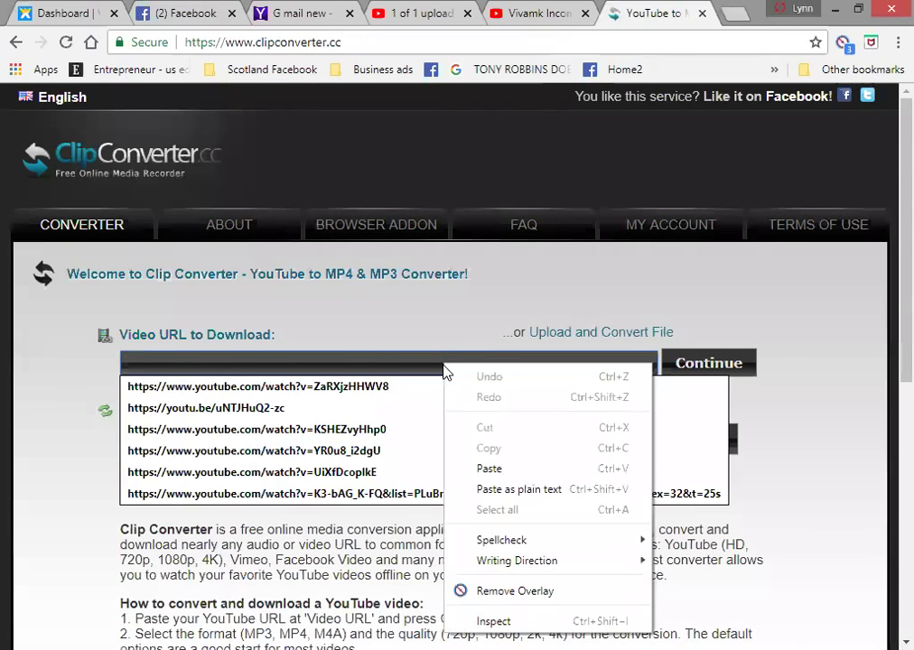
click(484, 467)
click(540, 443)
click(718, 363)
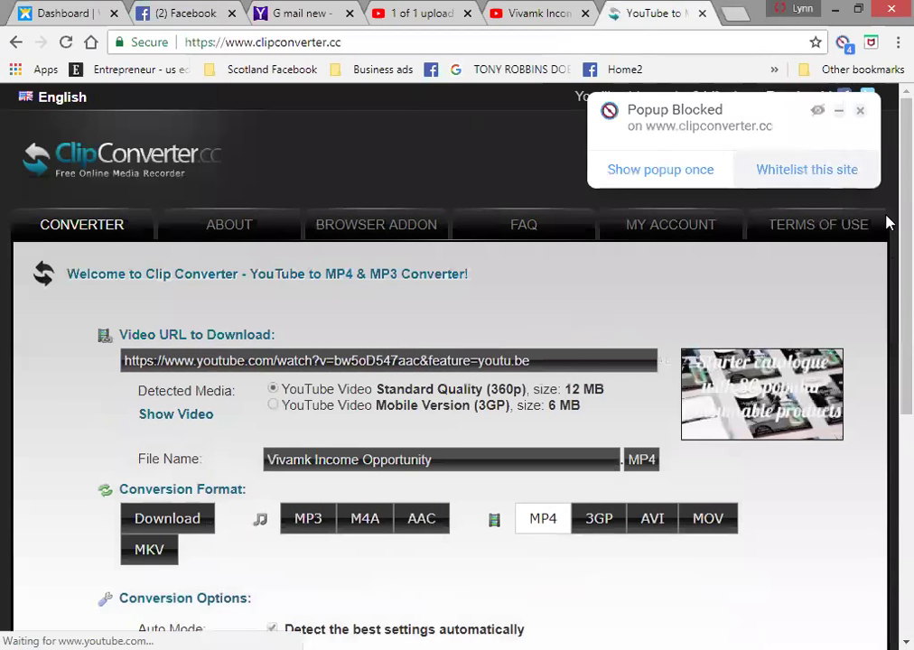
scroll(889, 322, down, 3)
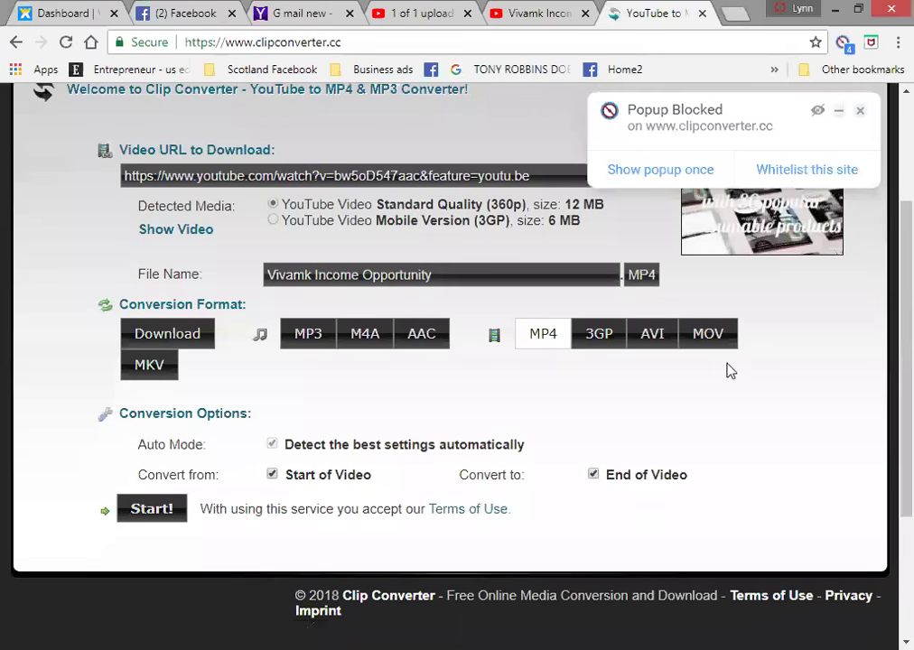
- Start the MP4 conversion and download Vivamk Income Opportunity.mp4 (12.11 MB)
click(155, 508)
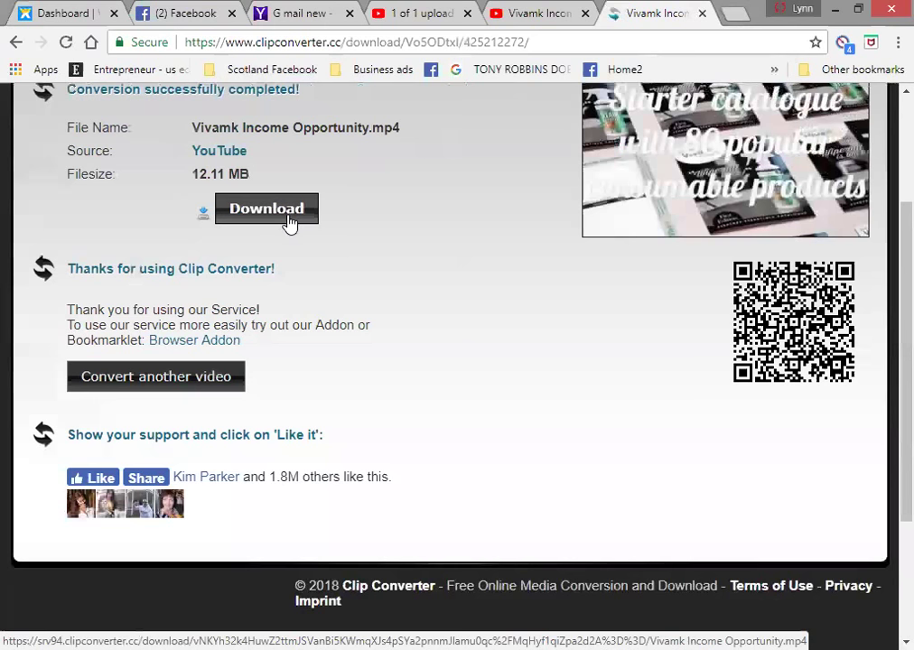
click(290, 222)
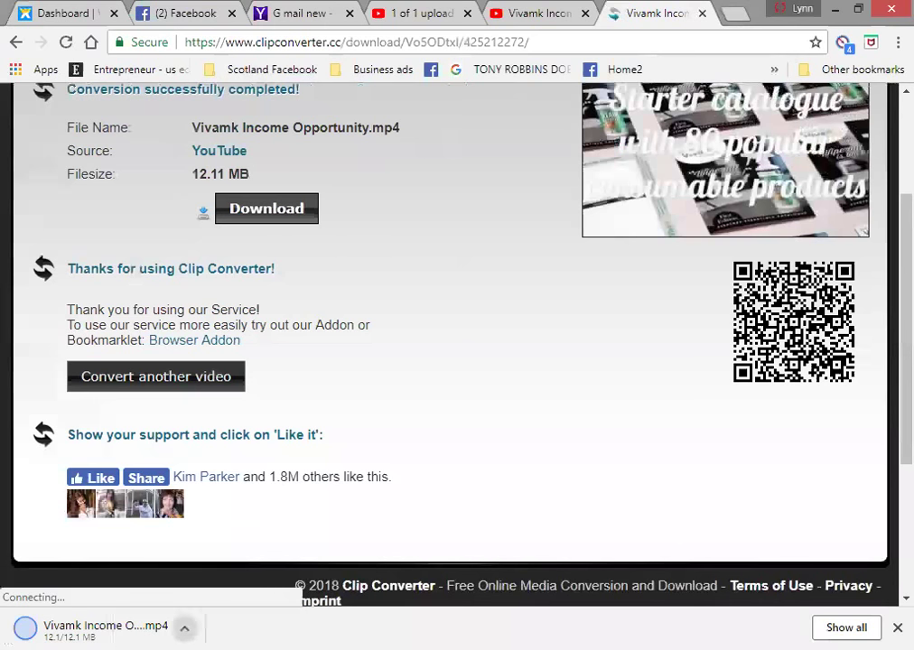
click(184, 628)
click(226, 571)
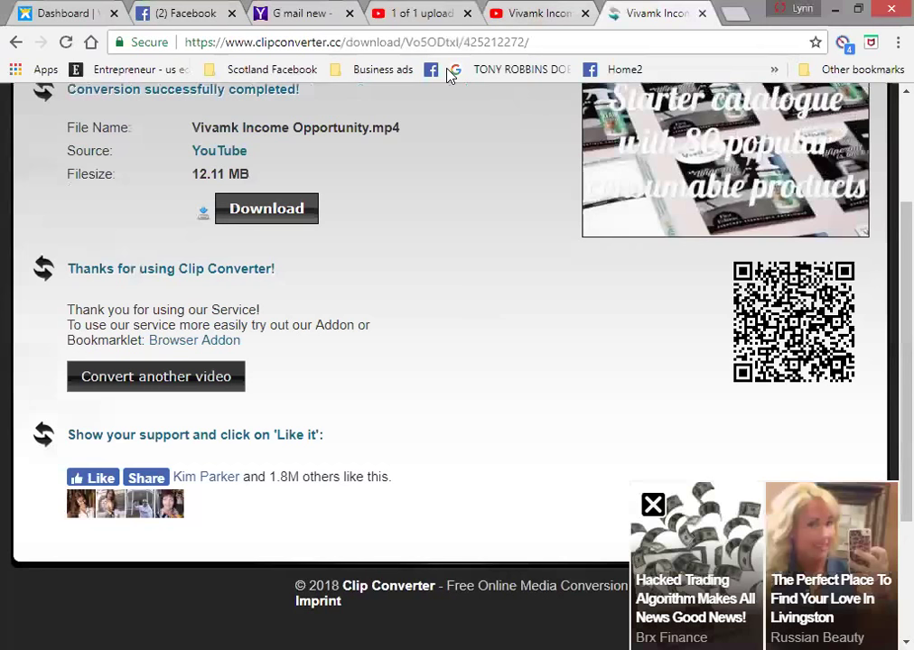
- Return to the watch page of the published 3:42 'Vivamk Income Opportunity' video
key(ctrl+shift+Tab)
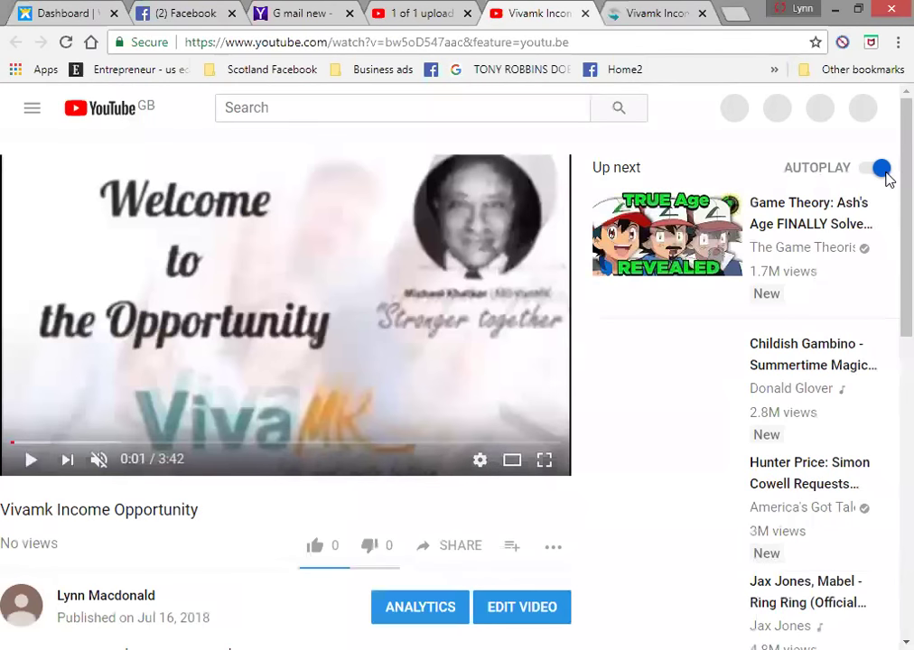